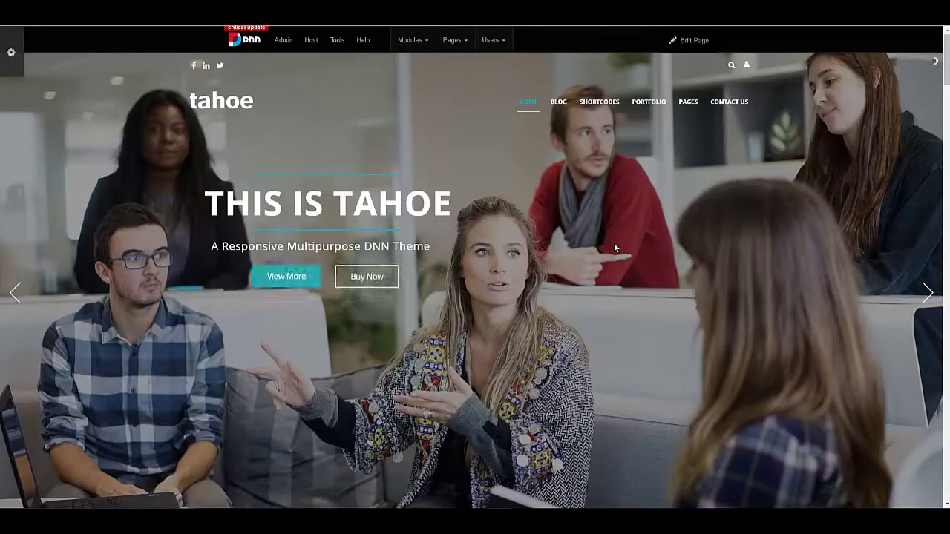
Preview the theme's Pricing Tables demo page, then return to the site's home page
mouse_move(594, 107)
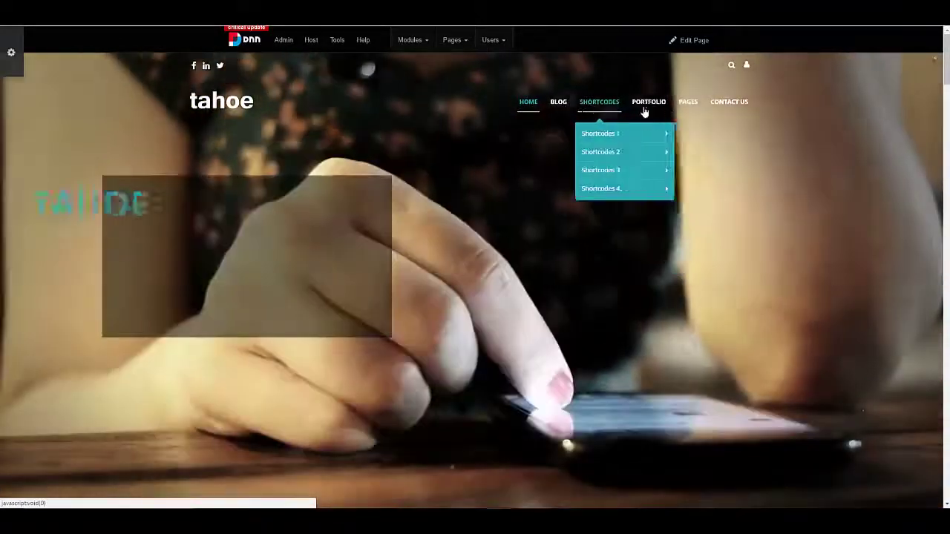
mouse_move(621, 151)
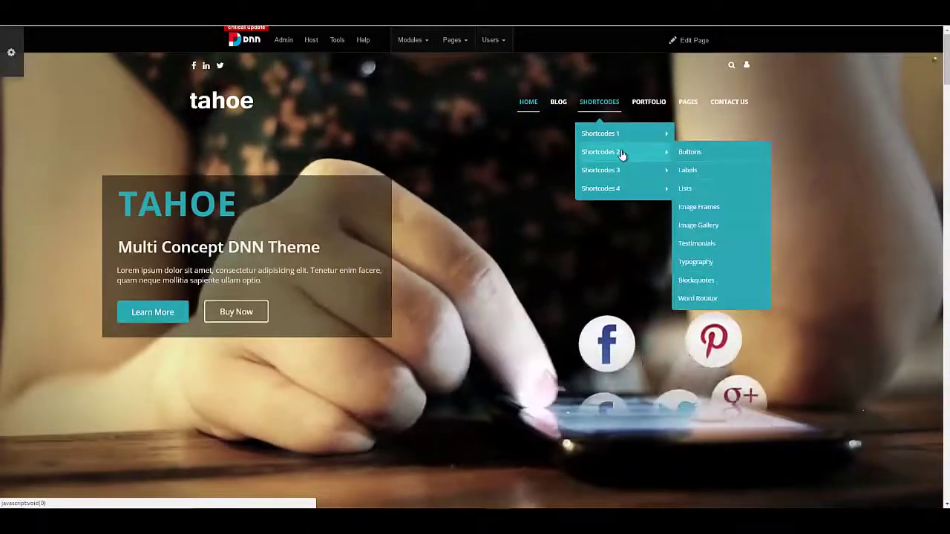
mouse_move(622, 170)
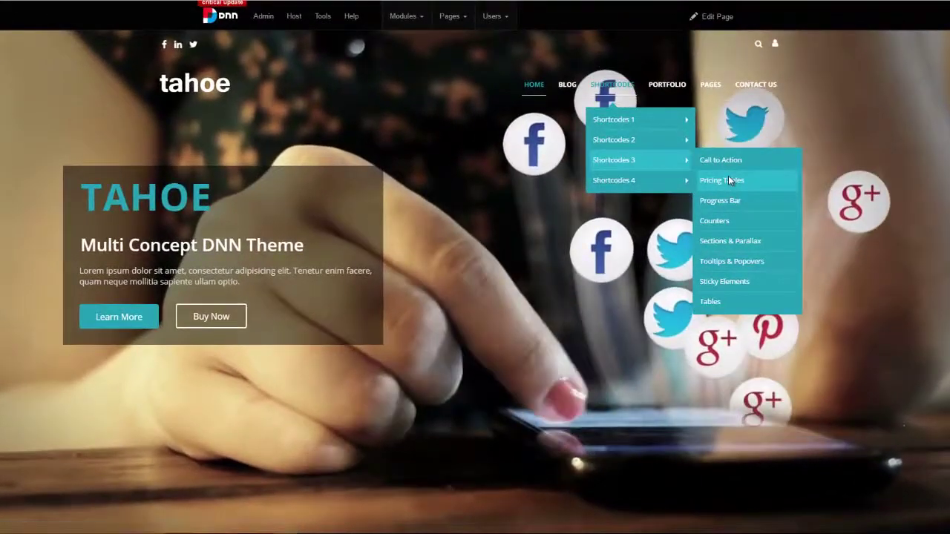
left_click(728, 179)
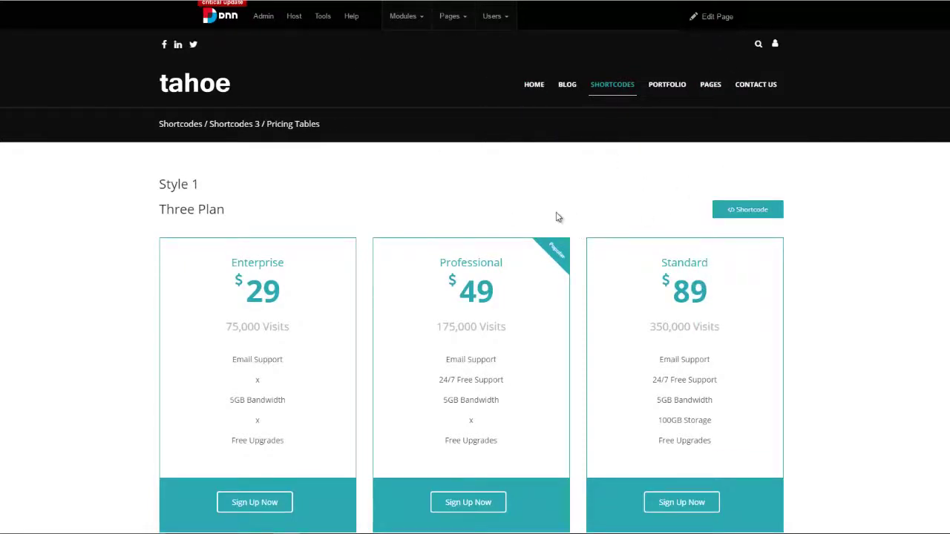
scroll(575, 237, "down", 5)
scroll(520, 241, "up", 5)
left_click(201, 89)
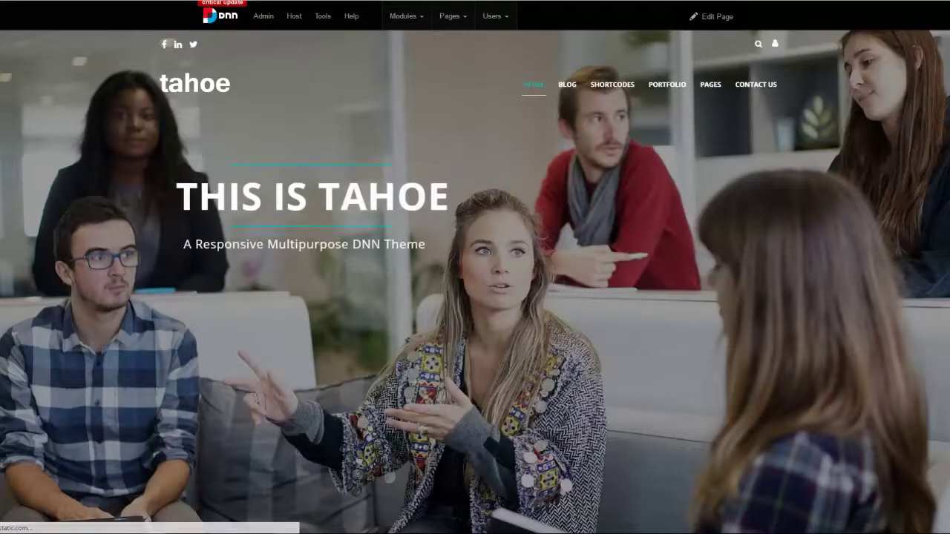
Bring up the Tahoe_v1.0.0_Extract Me folder window and inspect its path
left_click(233, 493)
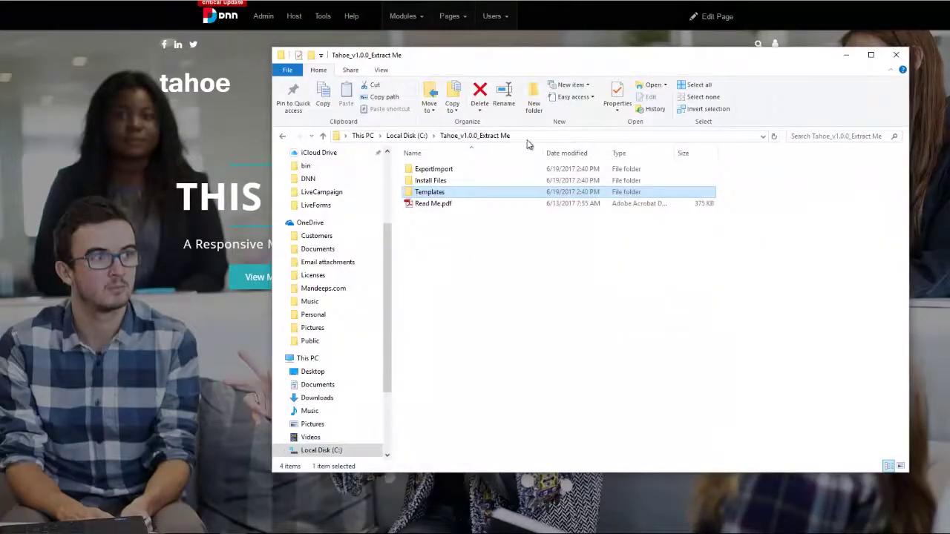
left_click(475, 136)
left_click(433, 136)
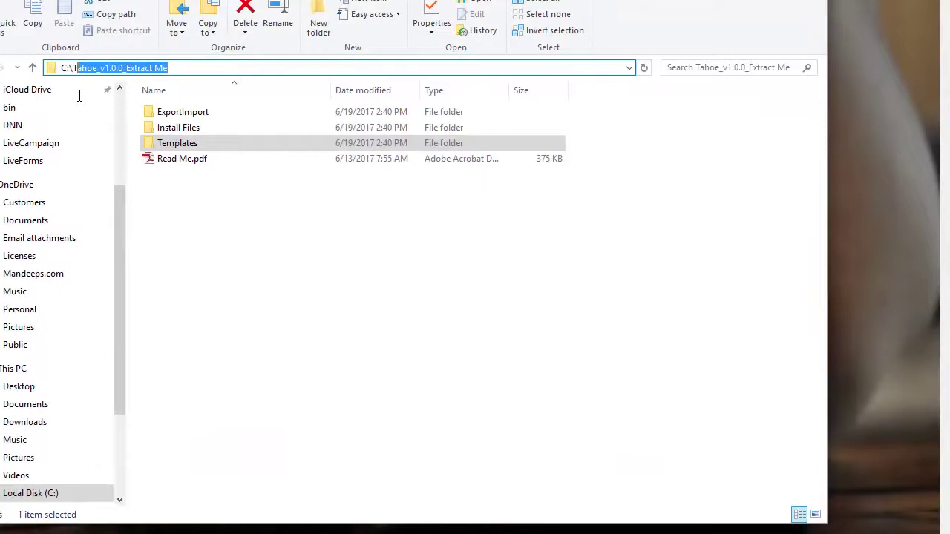
left_click_drag(112, 84, 148, 87)
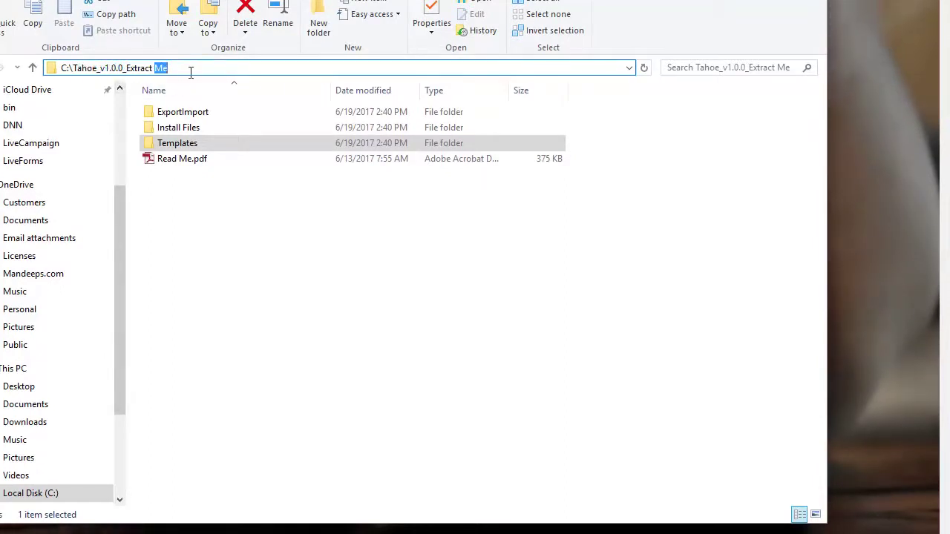
left_click(234, 293)
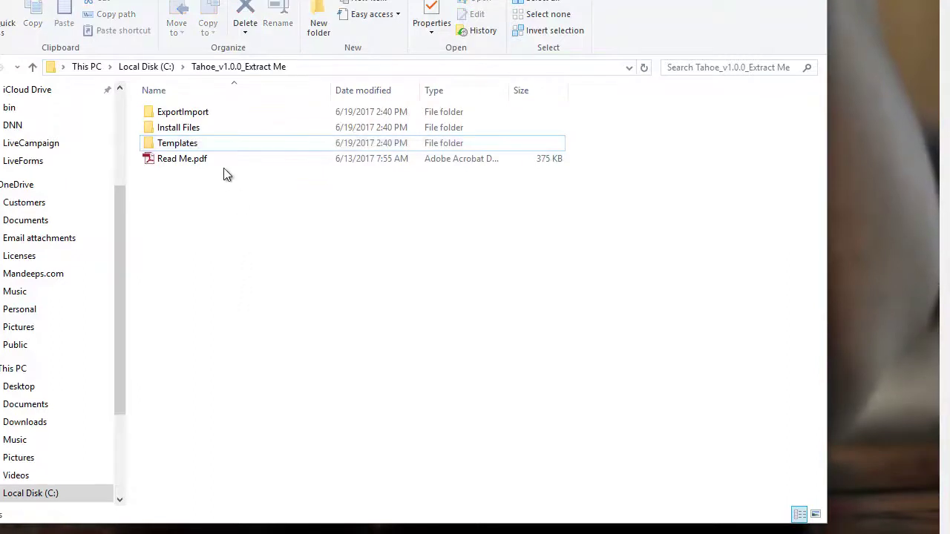
Browse to Templates > Pages, select PricingTables.page.template, and minimize the folder window
double_click(187, 144)
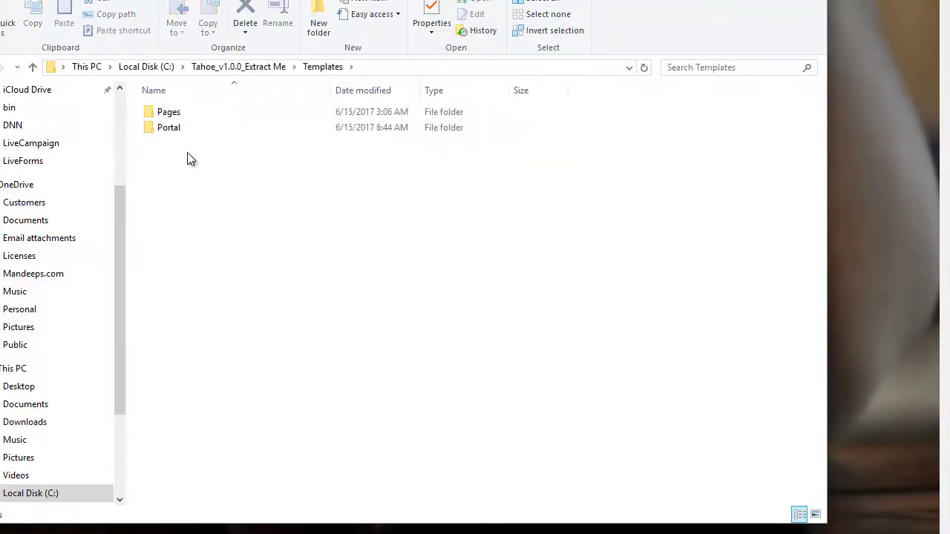
double_click(185, 111)
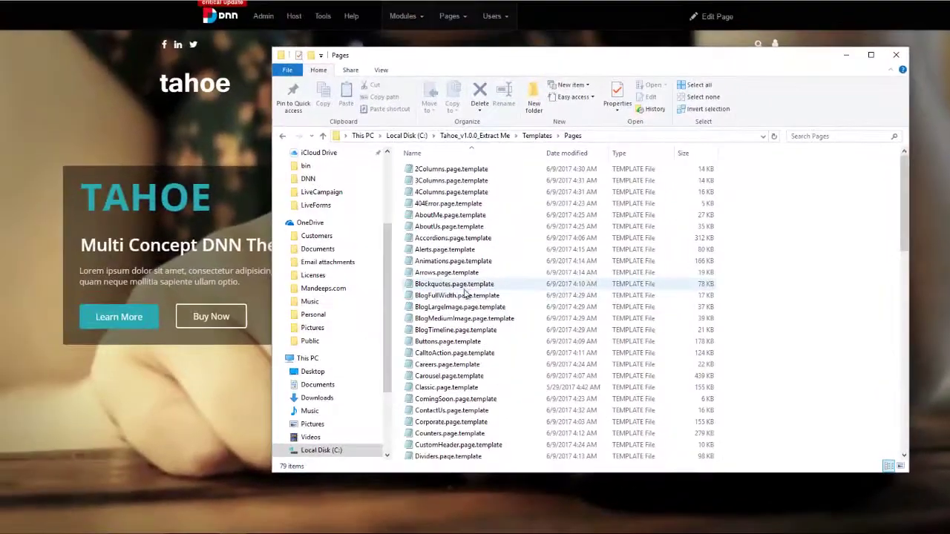
scroll(477, 237, "down", 12)
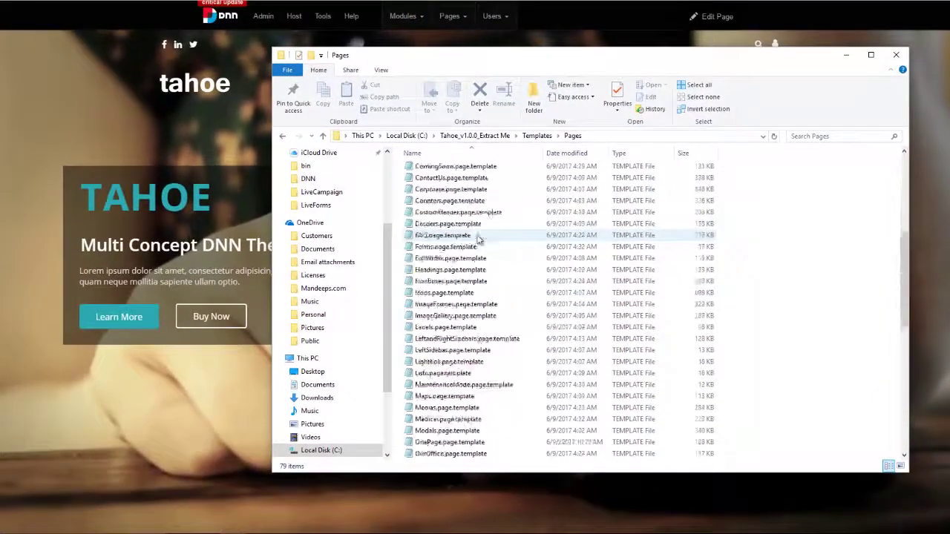
scroll(479, 239, "down", 1)
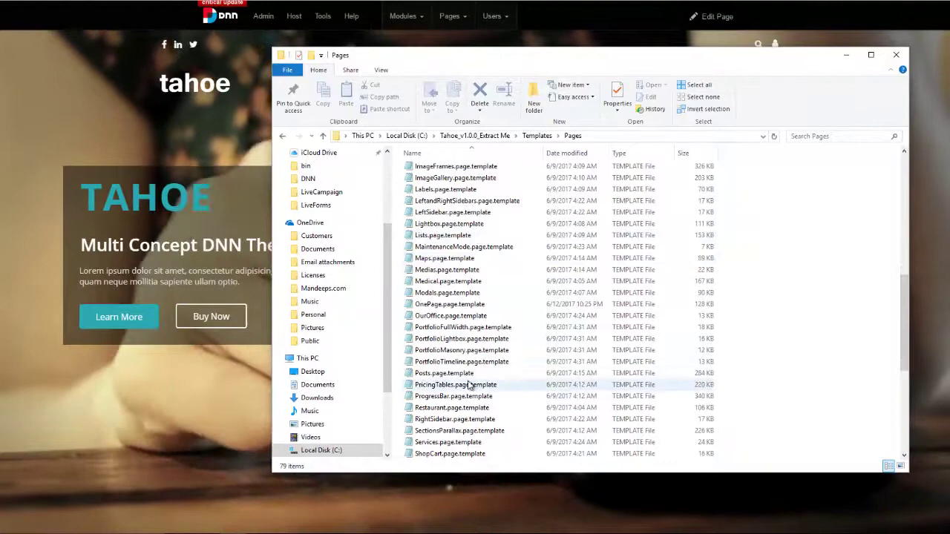
left_click(466, 396)
left_click(476, 386)
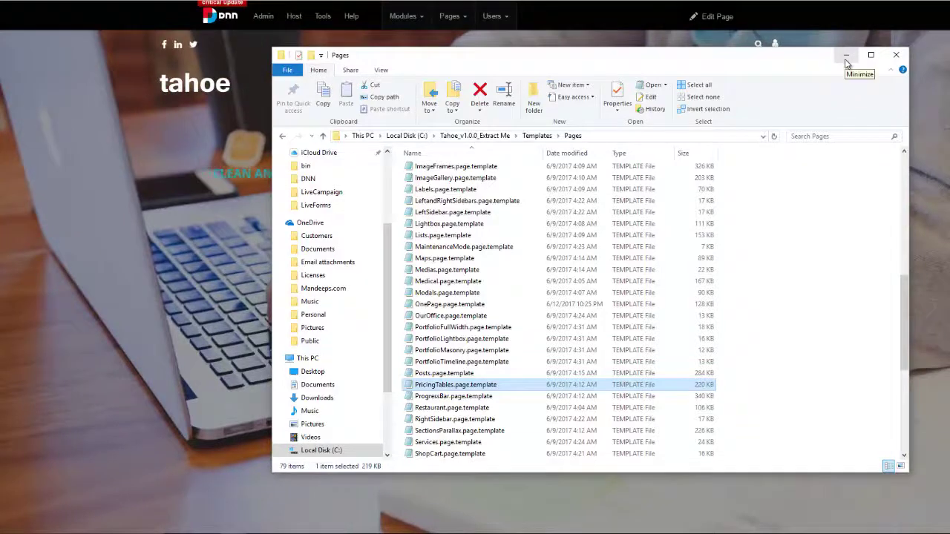
left_click(846, 57)
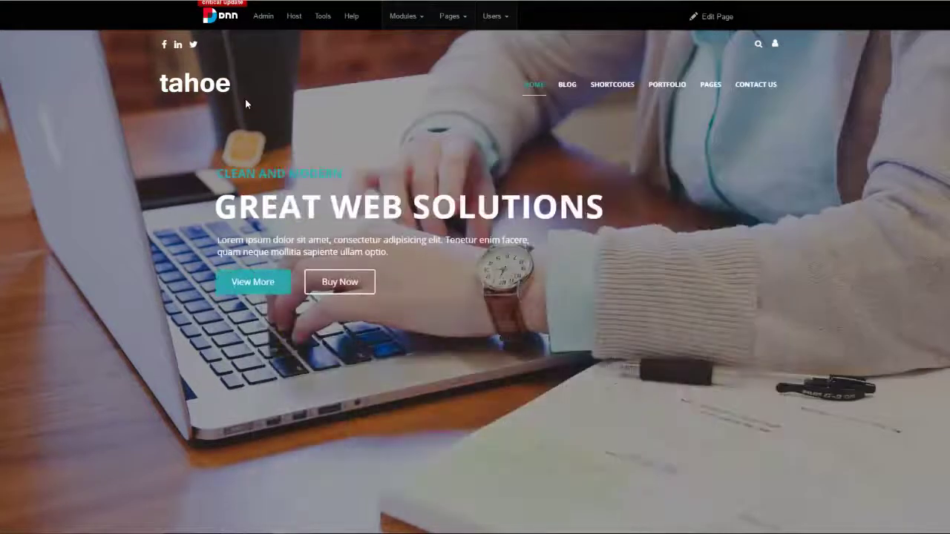
Open Admin > File Management and list the files in the Templates folder
mouse_move(264, 26)
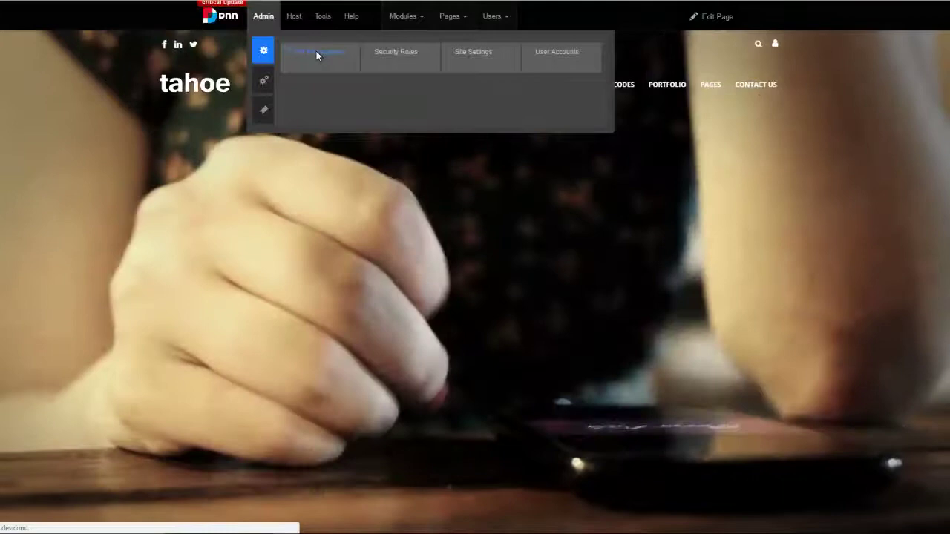
left_click(317, 53)
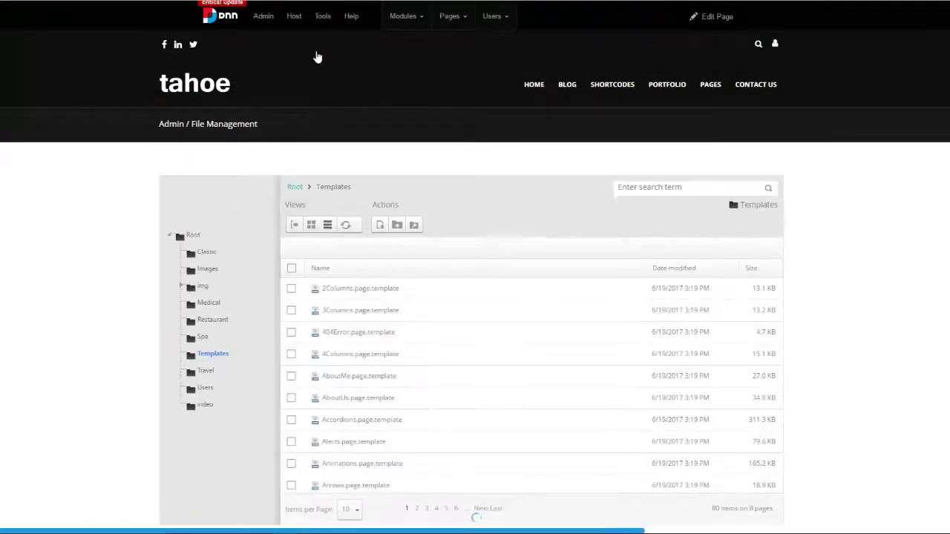
left_click(217, 357)
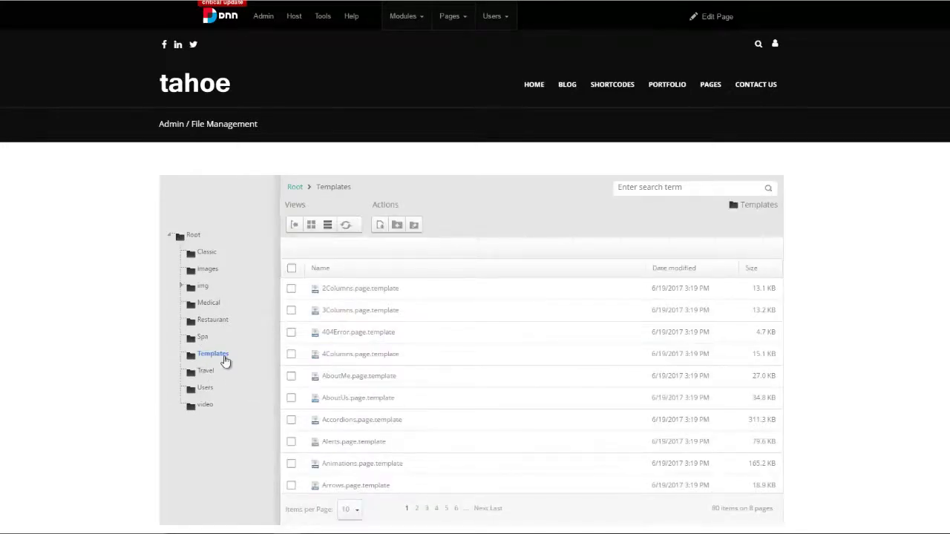
Drag PricingTables.page.template into the Upload Files dialog, resolve the existing-file conflict, then close it
left_click(384, 227)
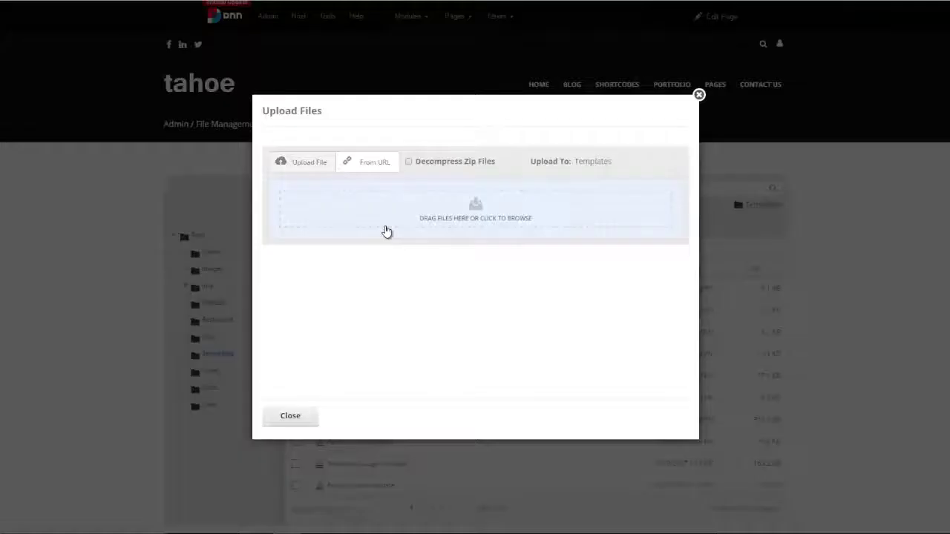
left_click(245, 527)
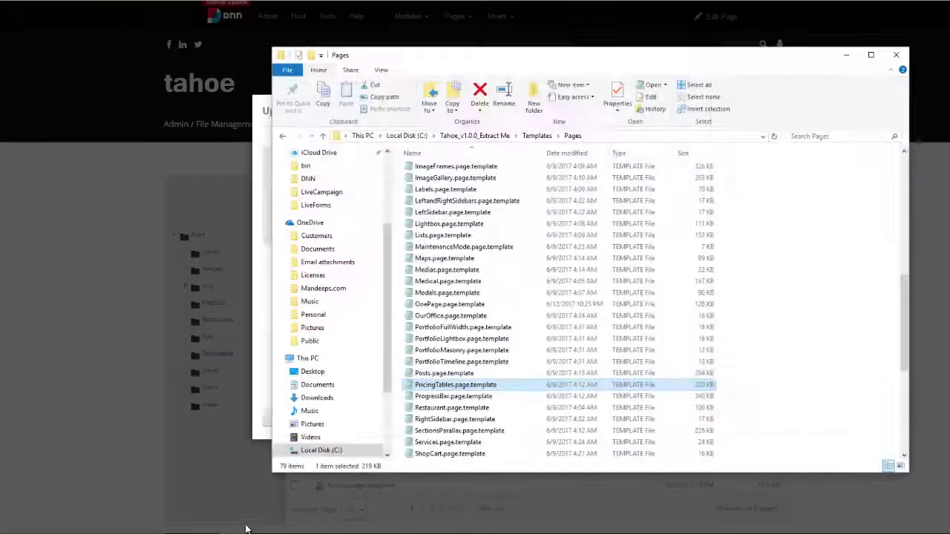
left_click_drag(564, 63, 802, 21)
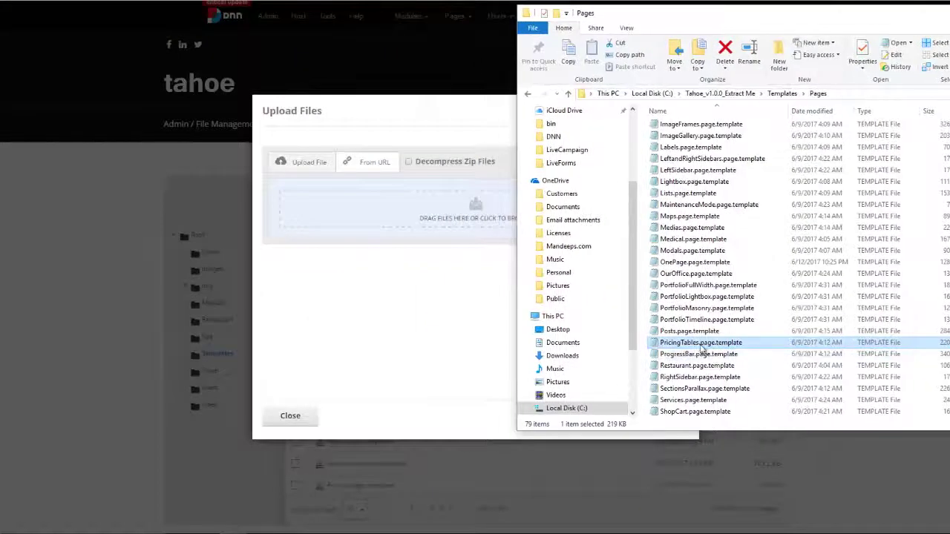
left_click_drag(701, 345, 471, 212)
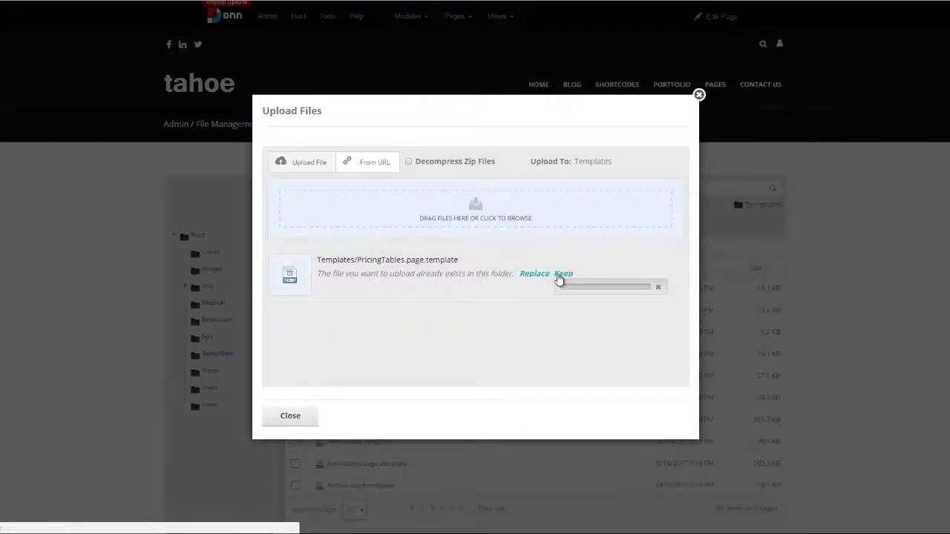
left_click(562, 273)
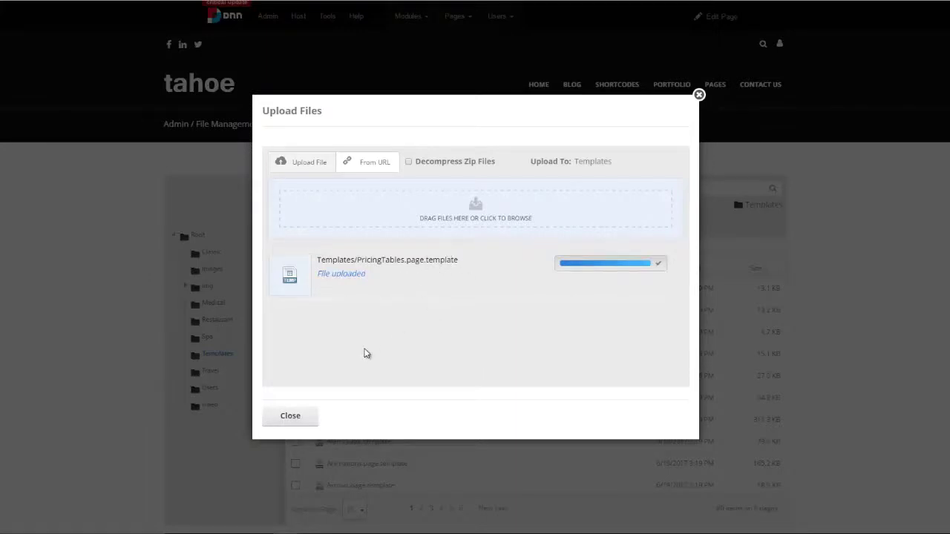
left_click(698, 97)
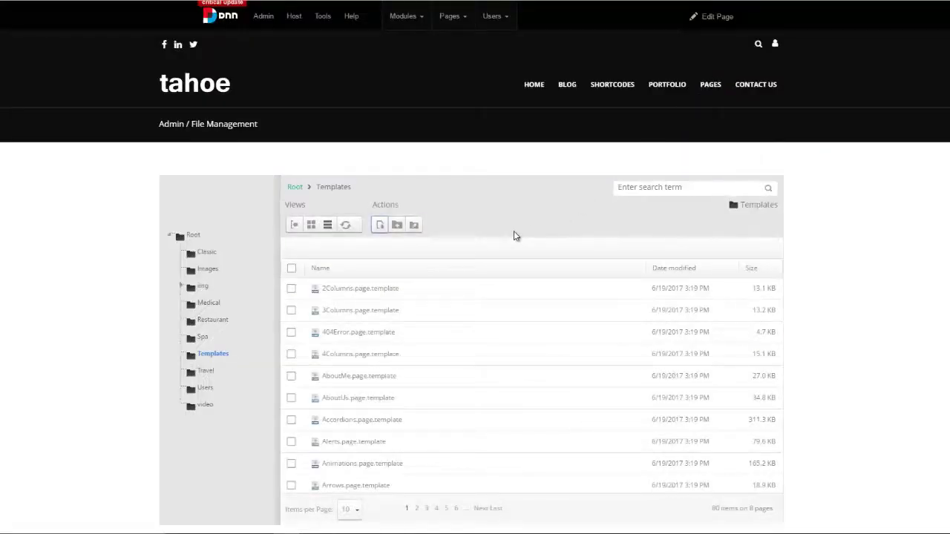
From Home, add a new page named 'Pricing Tables' with Parent Page <None Specified>
left_click(213, 94)
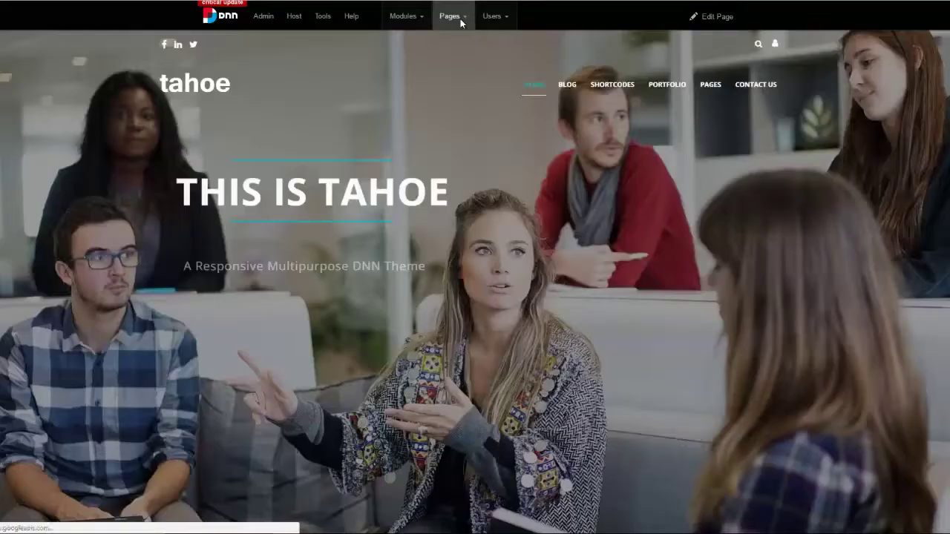
mouse_move(460, 19)
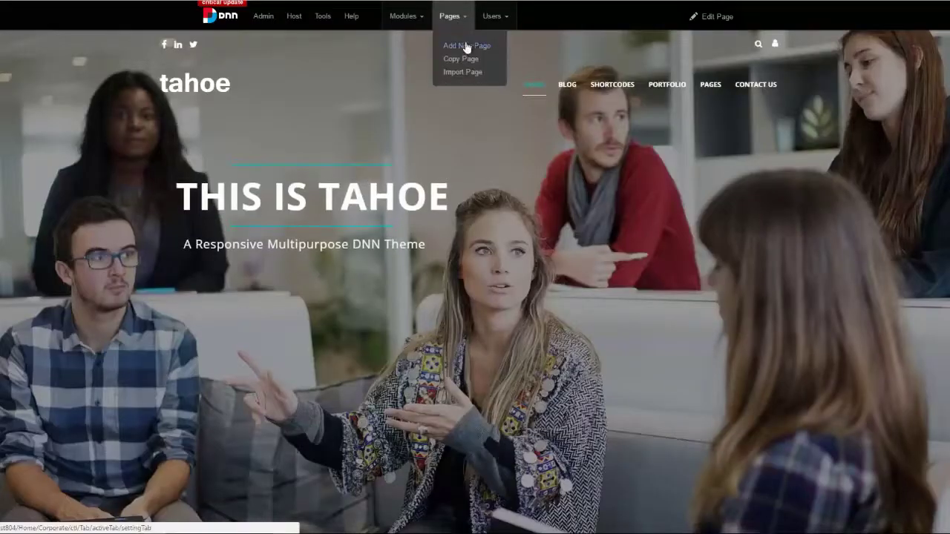
left_click(465, 45)
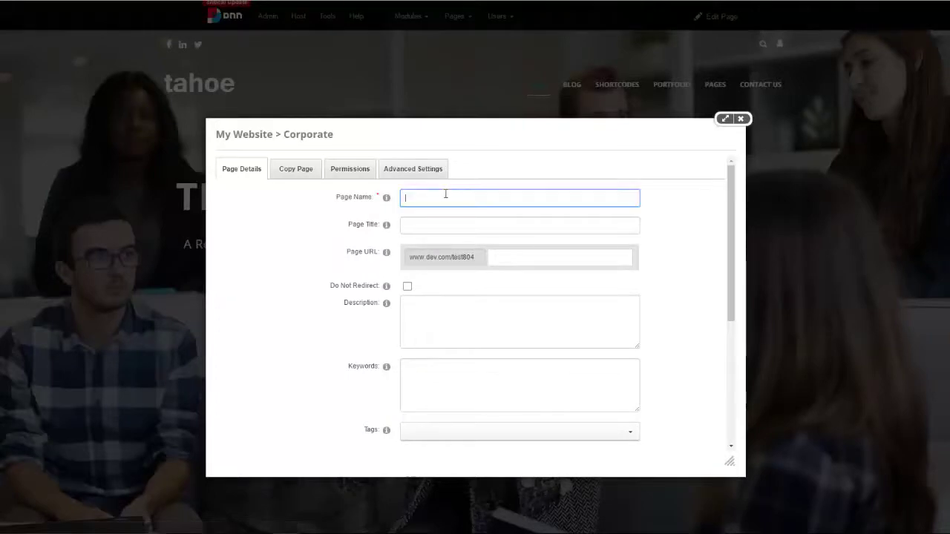
type("Pricing Tabl")
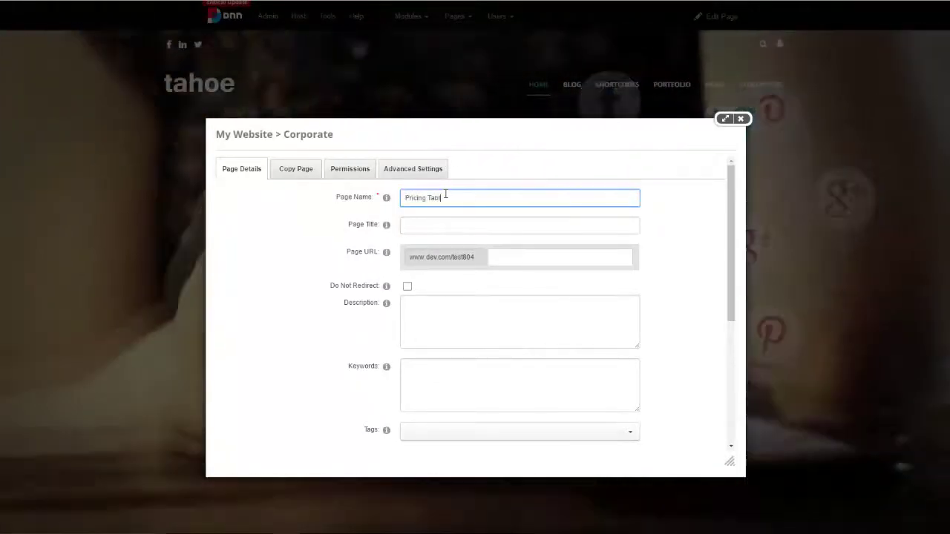
type("es")
scroll(360, 249, "down", 4)
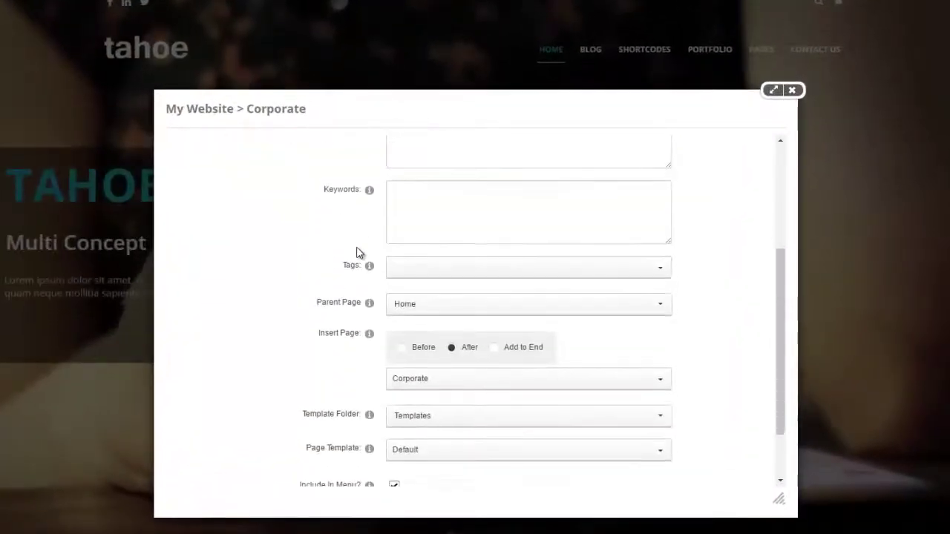
left_click(443, 303)
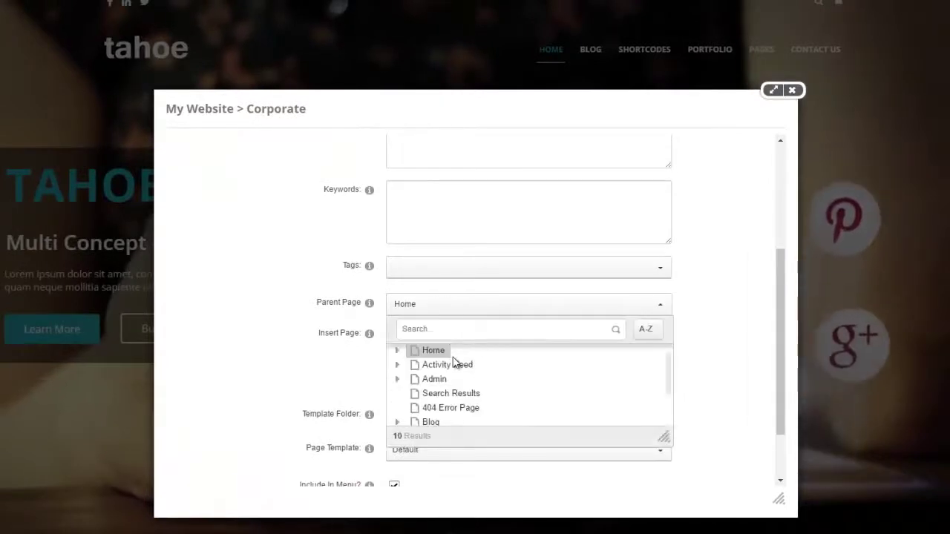
scroll(454, 362, "up", 1)
left_click(474, 353)
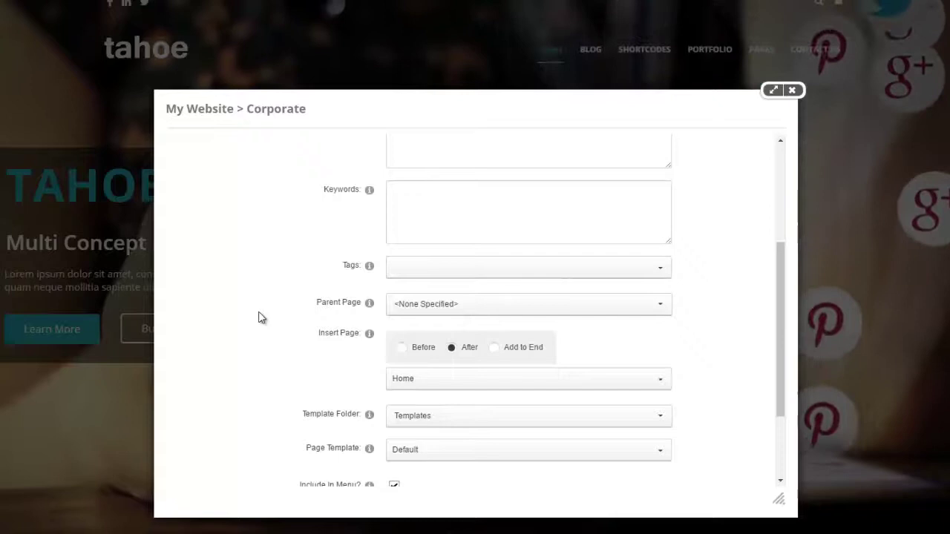
Keep the Templates folder, choose the PricingTables page template, and add the page
scroll(261, 318, "down", 1)
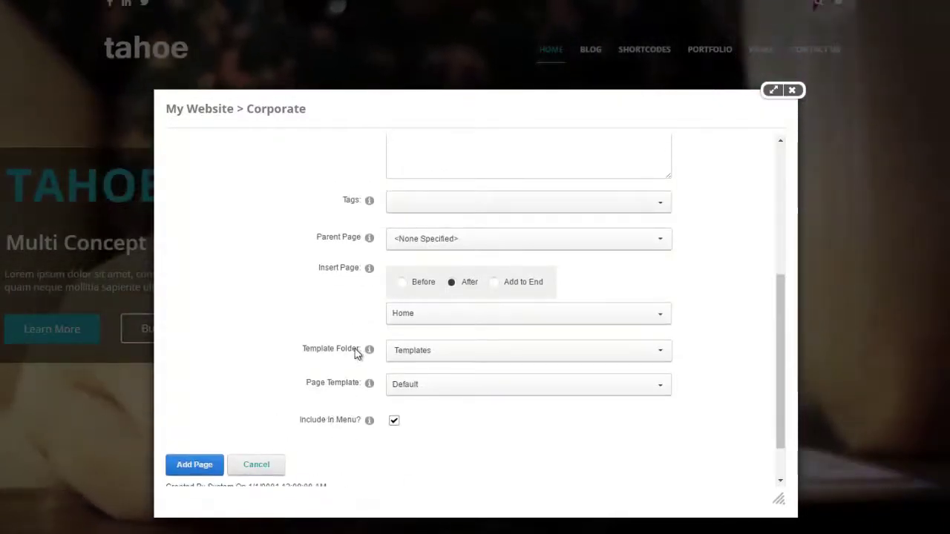
left_click(440, 356)
left_click(432, 356)
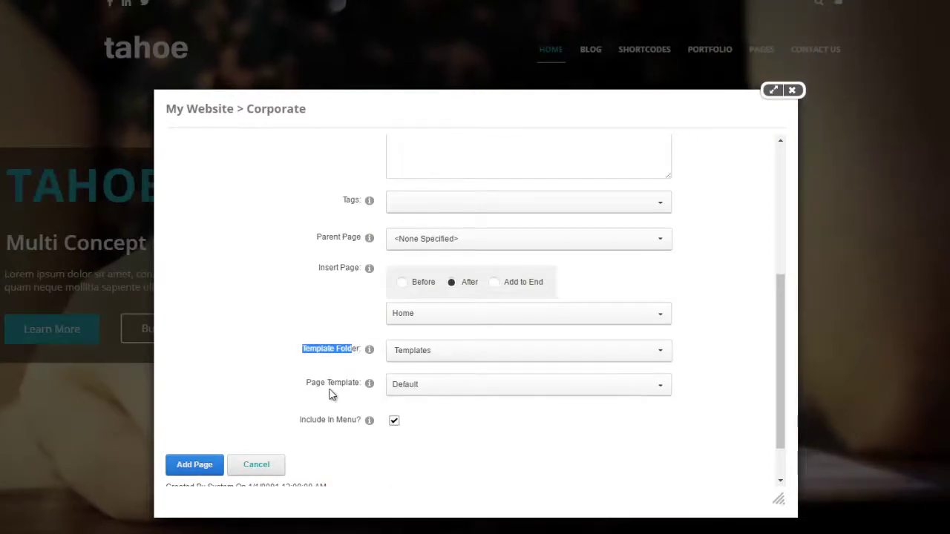
left_click(459, 390)
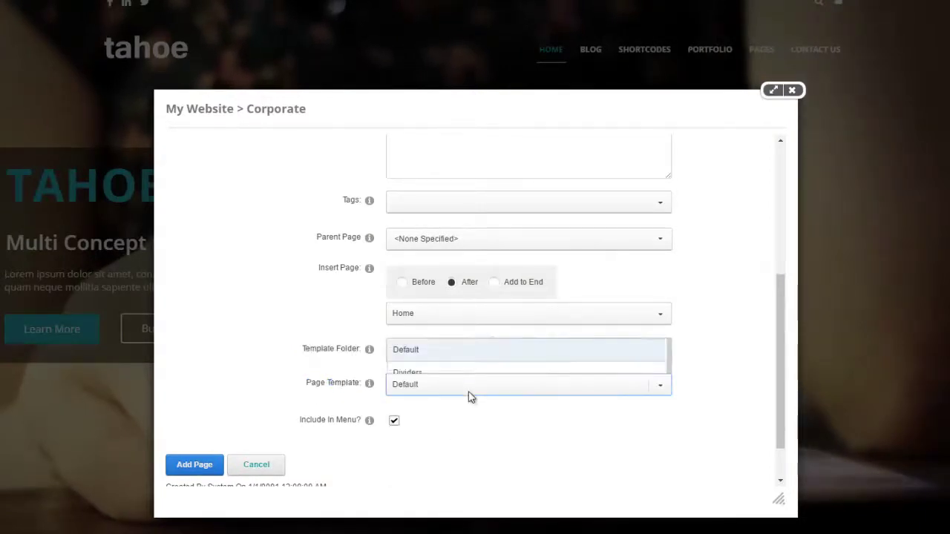
scroll(469, 314, "down", 1)
scroll(471, 304, "down", 8)
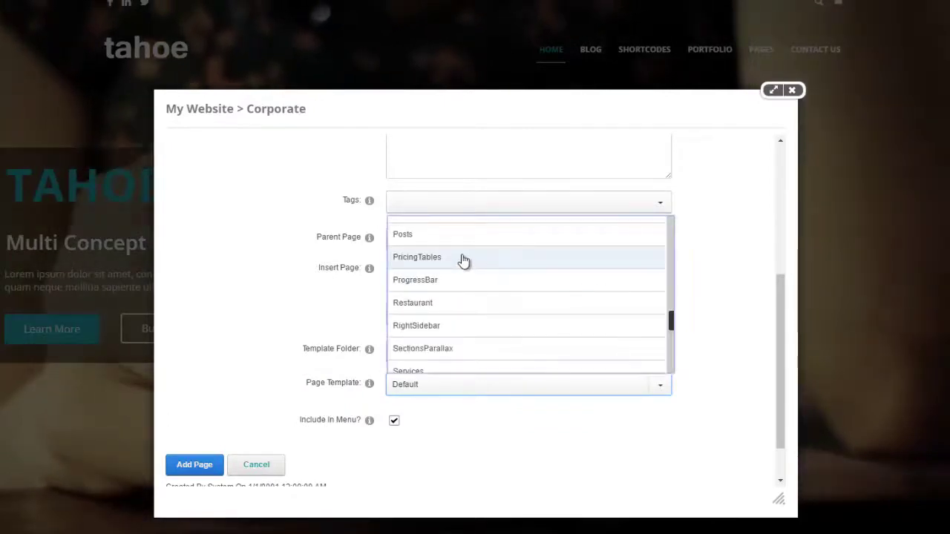
left_click(462, 259)
scroll(445, 430, "down", 2)
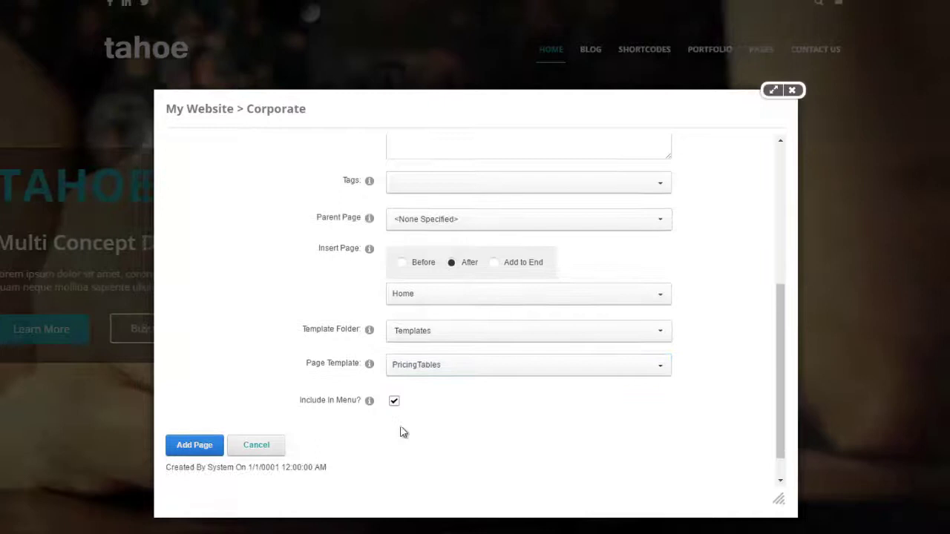
left_click(211, 414)
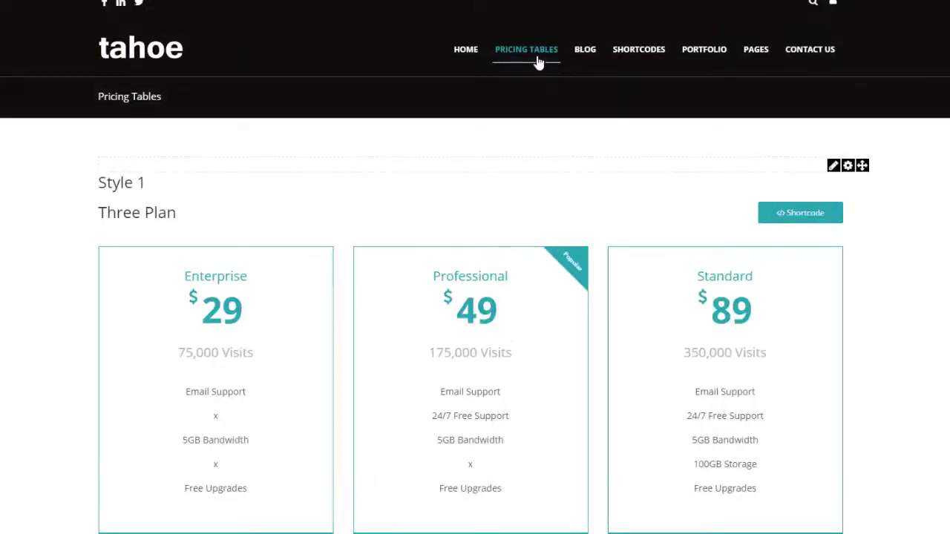
Scroll through the new Pricing Tables page to review its tables
scroll(124, 183, "down", 15)
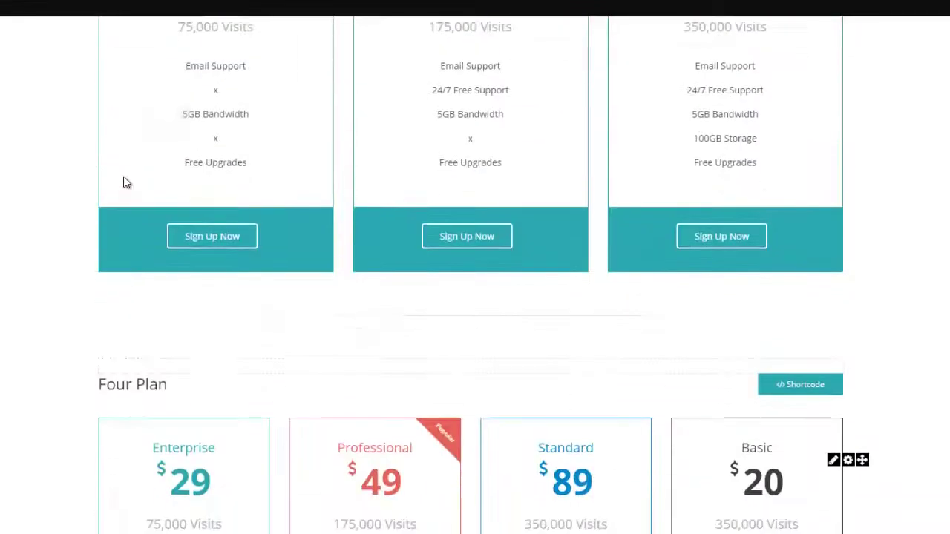
scroll(124, 183, "down", 15)
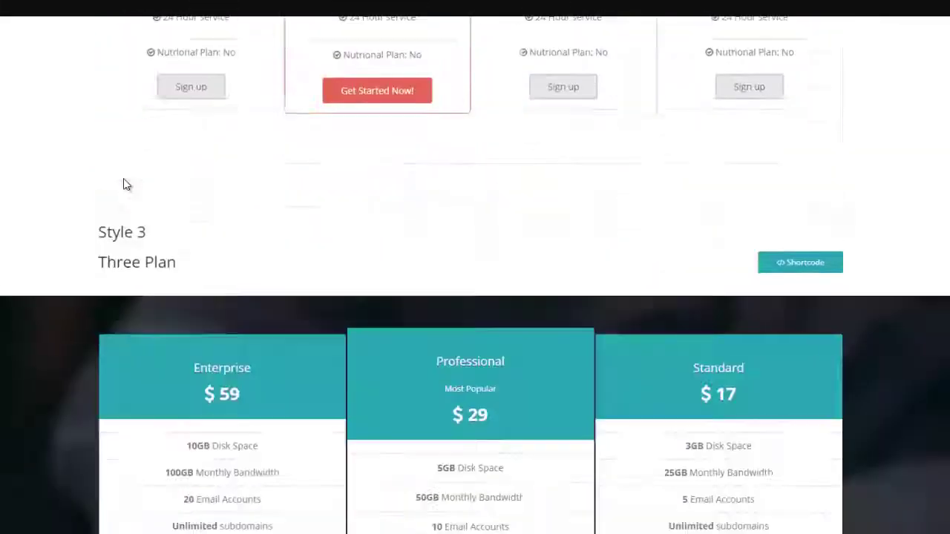
scroll(383, 166, "up", 20)
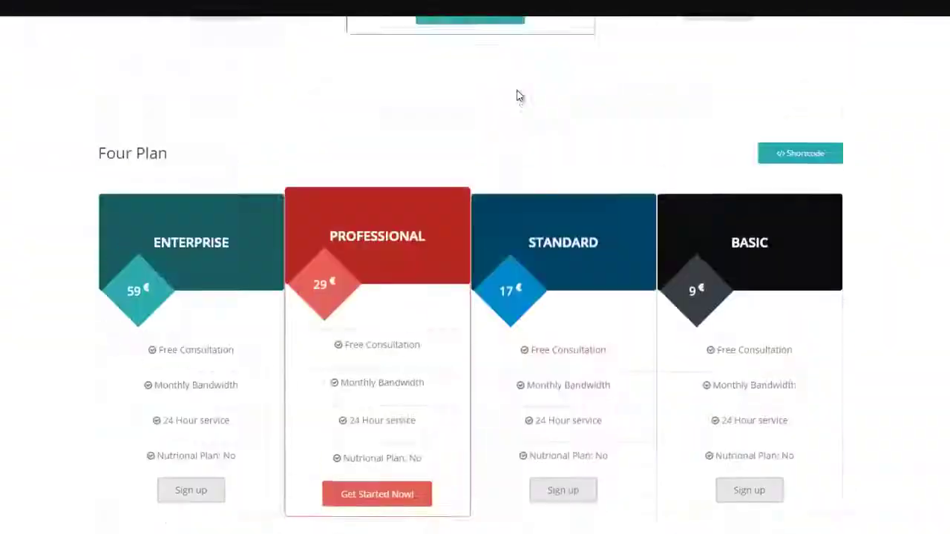
Open Shortcodes > Shortcodes 3 > Pricing Tables and scroll through the demo page
mouse_move(664, 69)
mouse_move(690, 81)
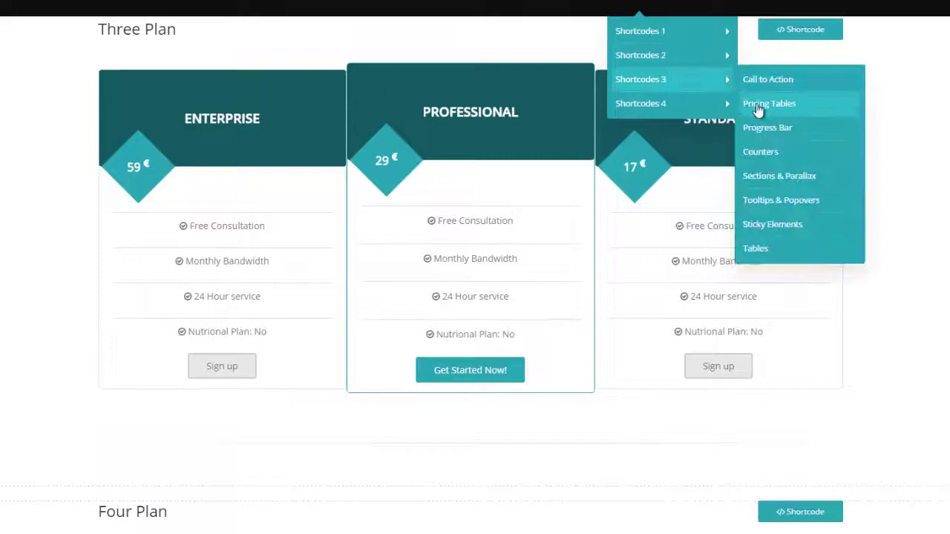
left_click(758, 108)
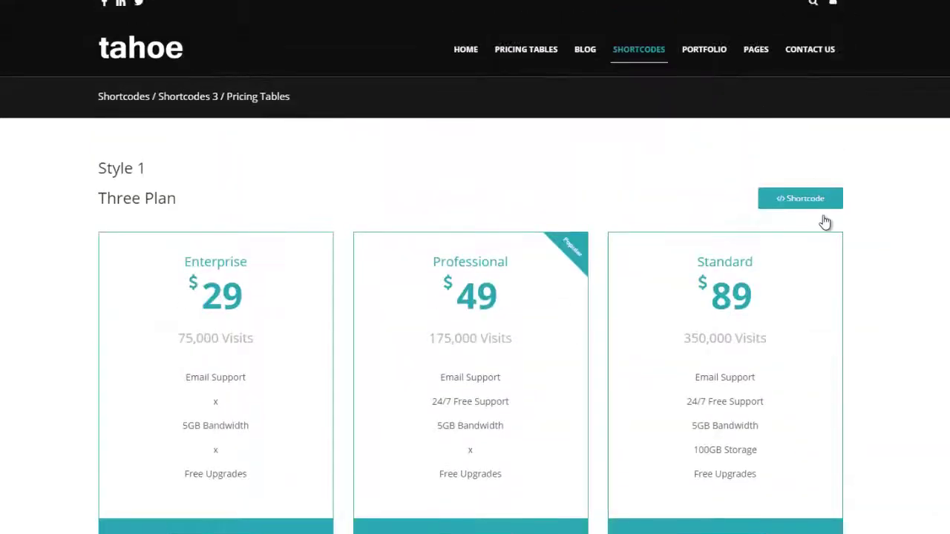
scroll(823, 221, "down", 10)
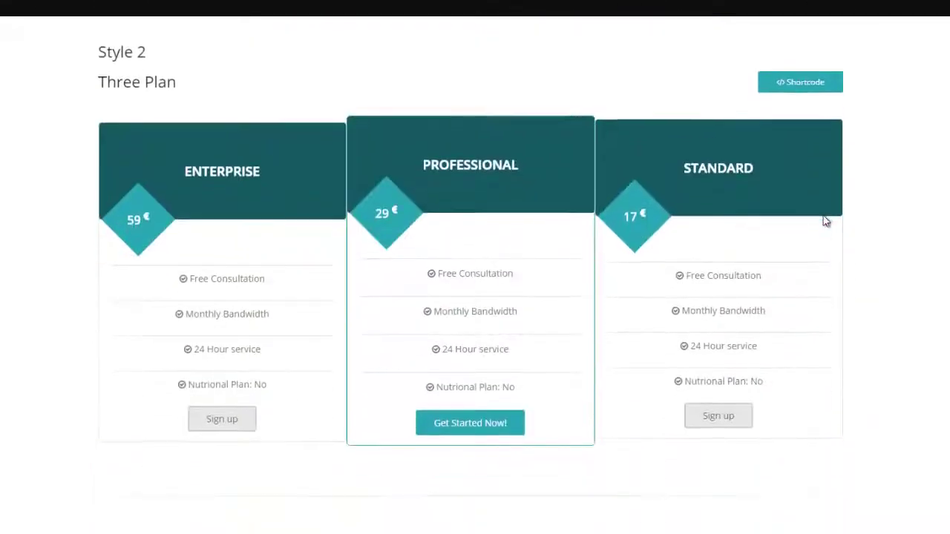
scroll(823, 220, "down", 3)
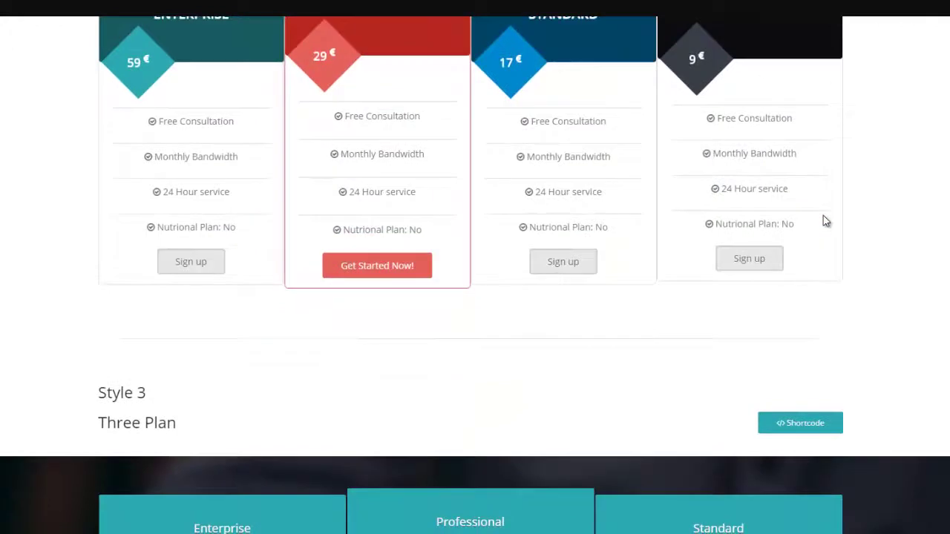